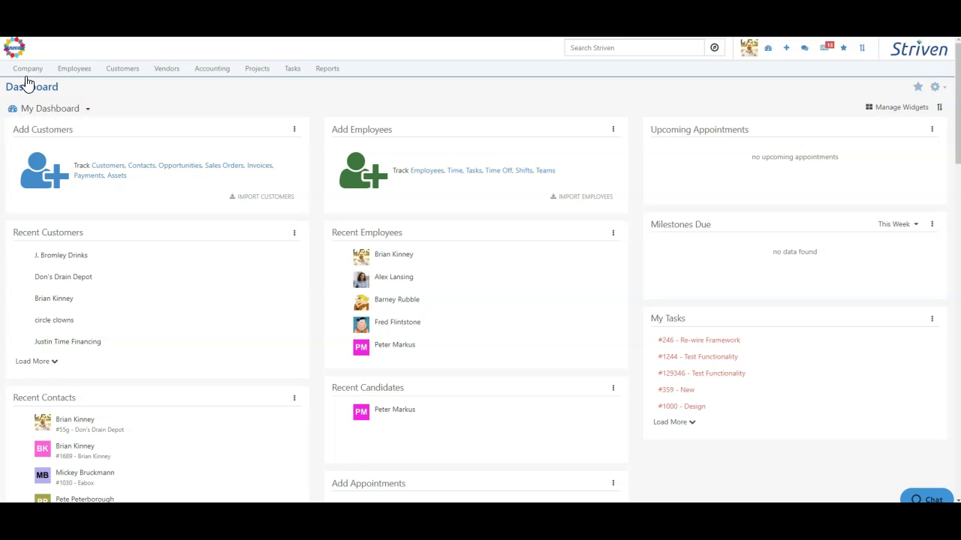
Open the accounting transactions list, restrict the type filter to Bills only, and run the search
mouse_move(213, 68)
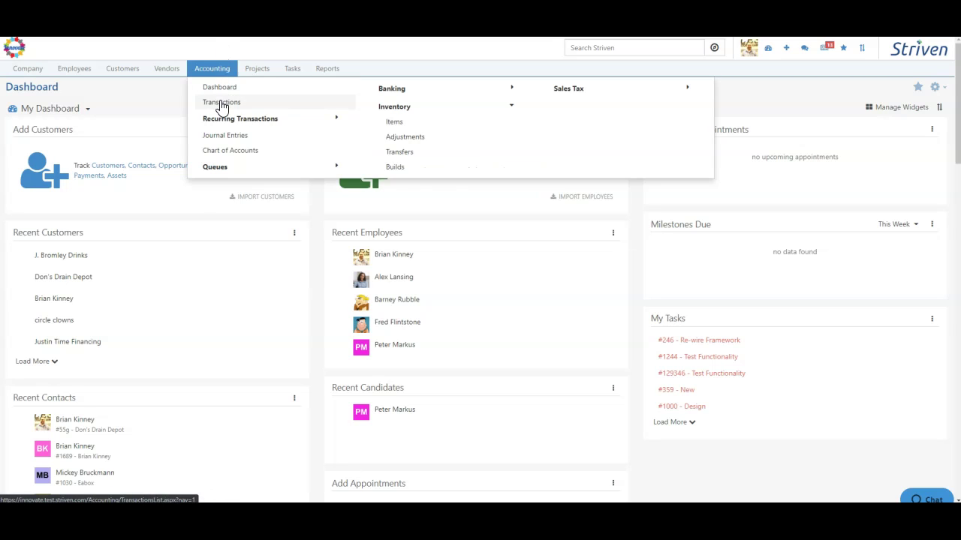
left_click(221, 100)
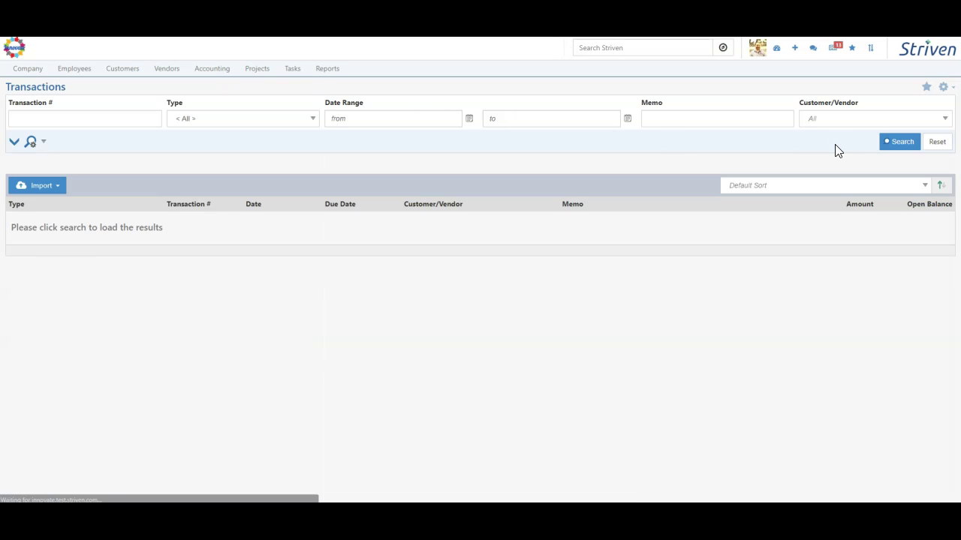
left_click(218, 122)
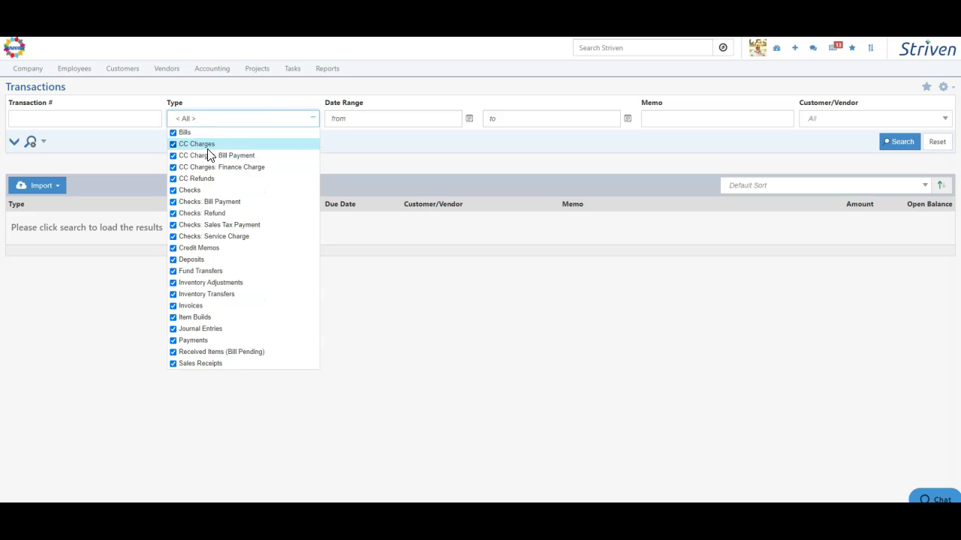
left_click(183, 134)
left_click(183, 158)
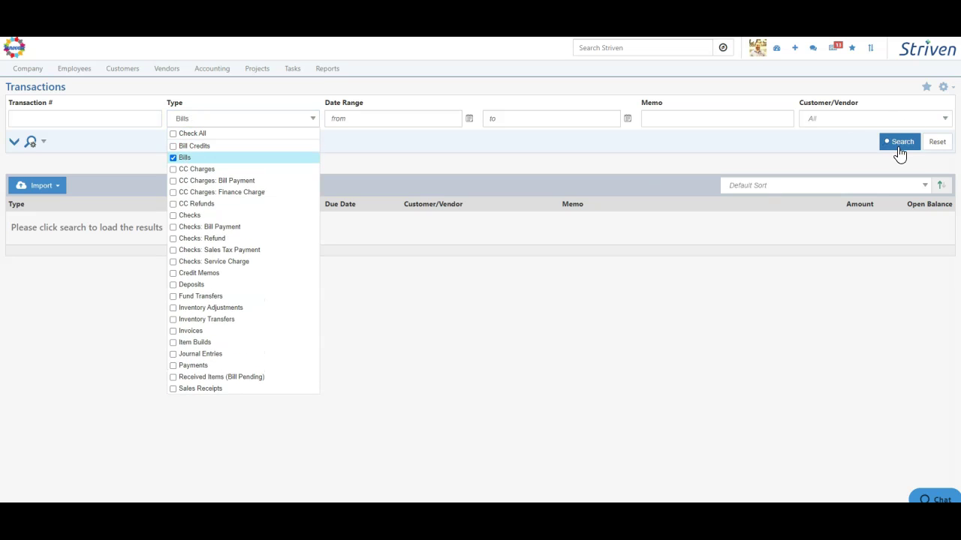
left_click(899, 143)
Open bill 392, set its Ref # to 4051 and its item to Labor, and save the bill
scroll(273, 195, "down", 1)
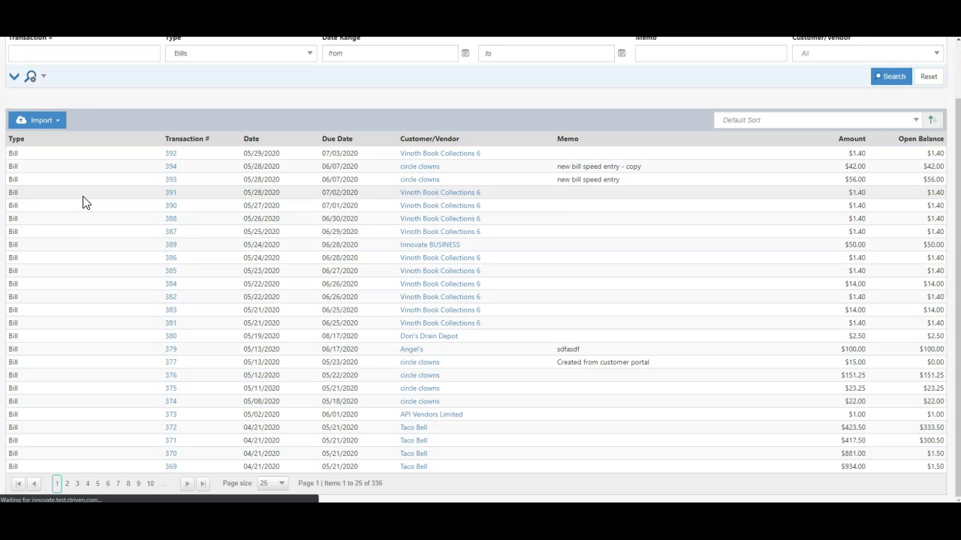
left_click(169, 154)
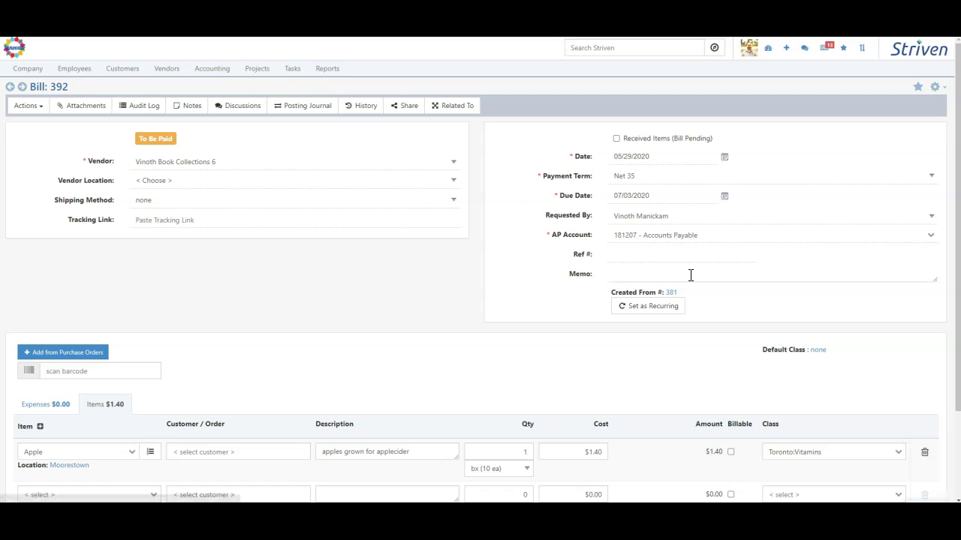
left_click(646, 255)
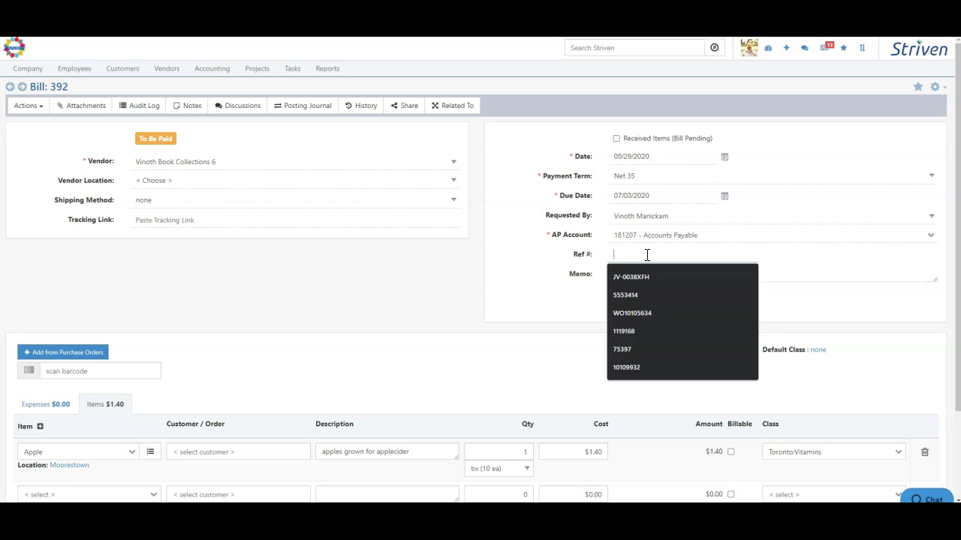
type("4051")
key("Tab")
scroll(384, 326, "down", 2)
left_click(21, 487)
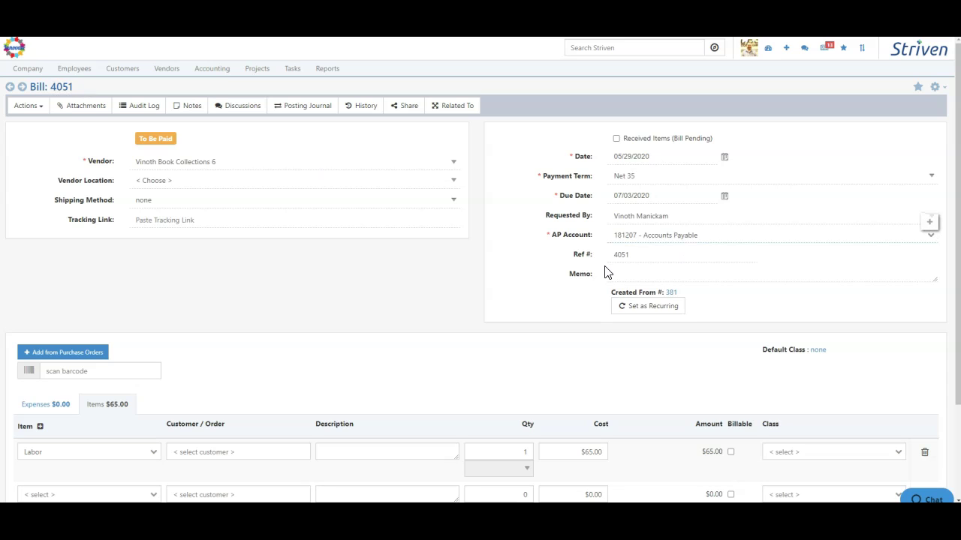
Return to the bills list, refresh it, and check the transaction number of the edited 05/29/2020 bill
left_click(629, 247)
left_click(110, 8)
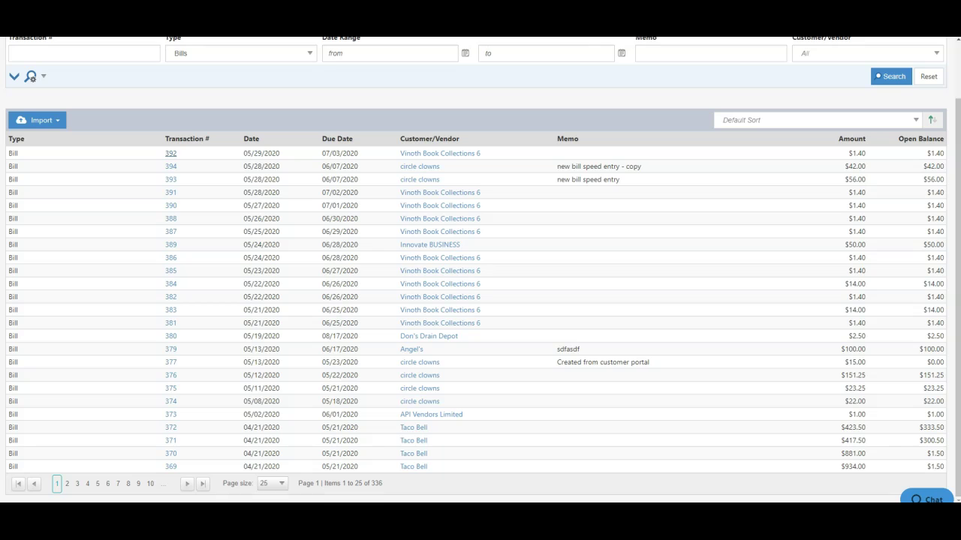
key("F5")
left_click(528, 87)
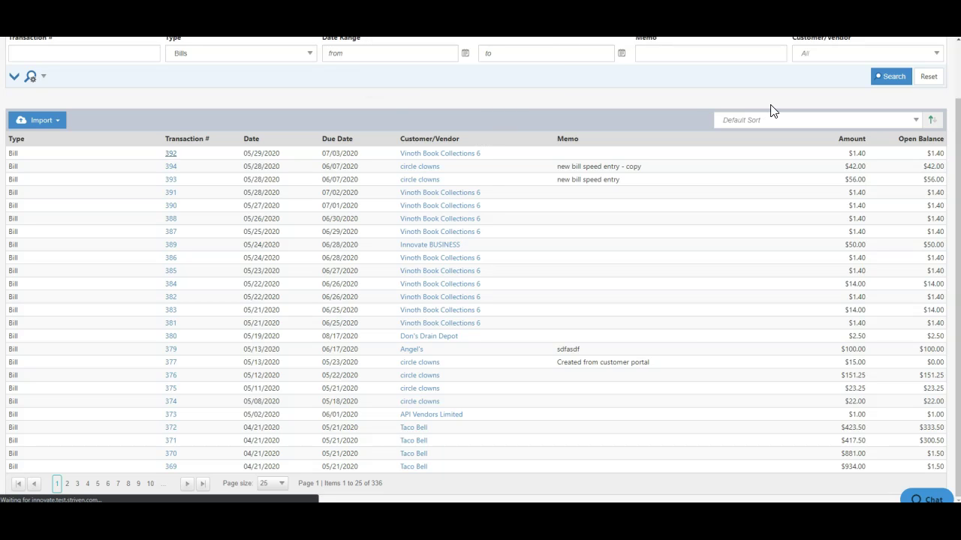
left_click_drag(159, 153, 187, 160)
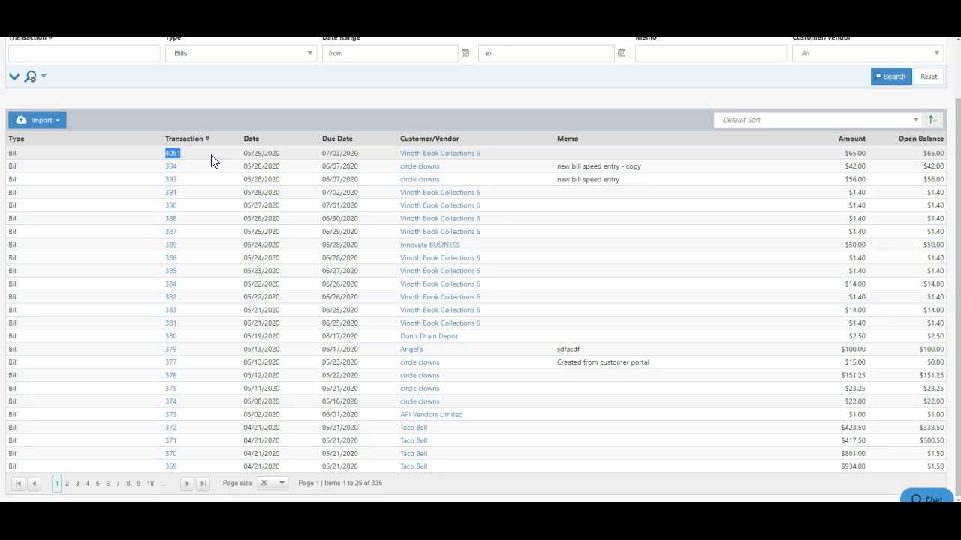
left_click(20, 250)
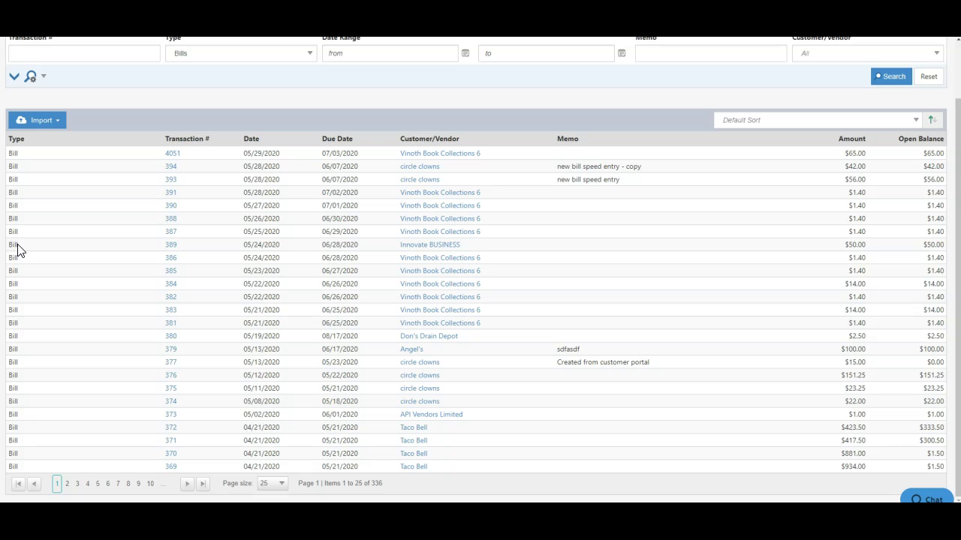
Open the Recurring Transactions list and search it with all customers, vendors and transaction types included
scroll(120, 243, "up", 2)
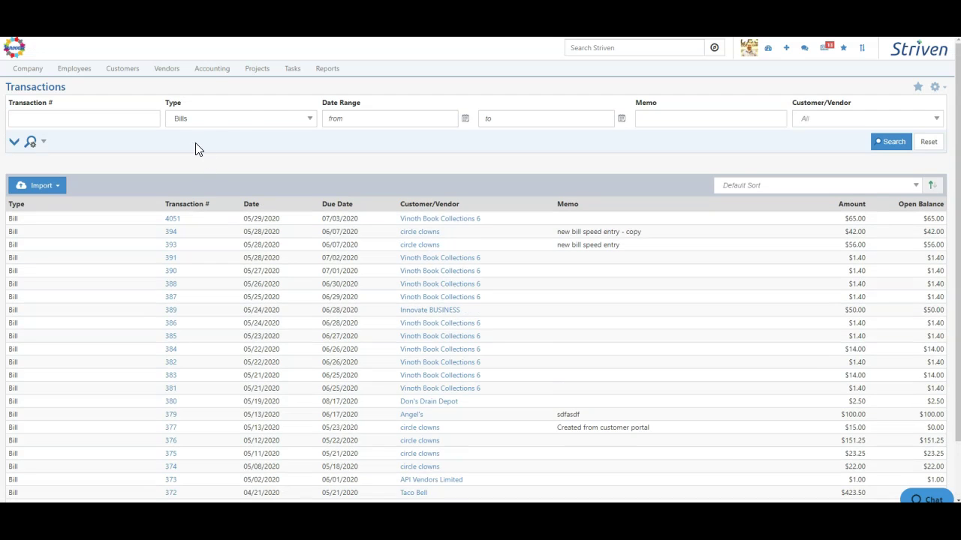
left_click(211, 73)
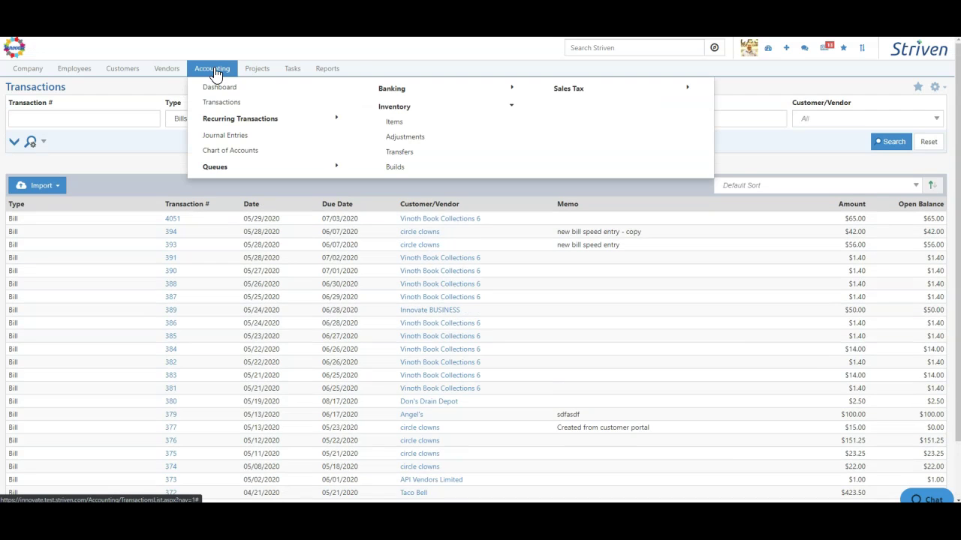
left_click(224, 120)
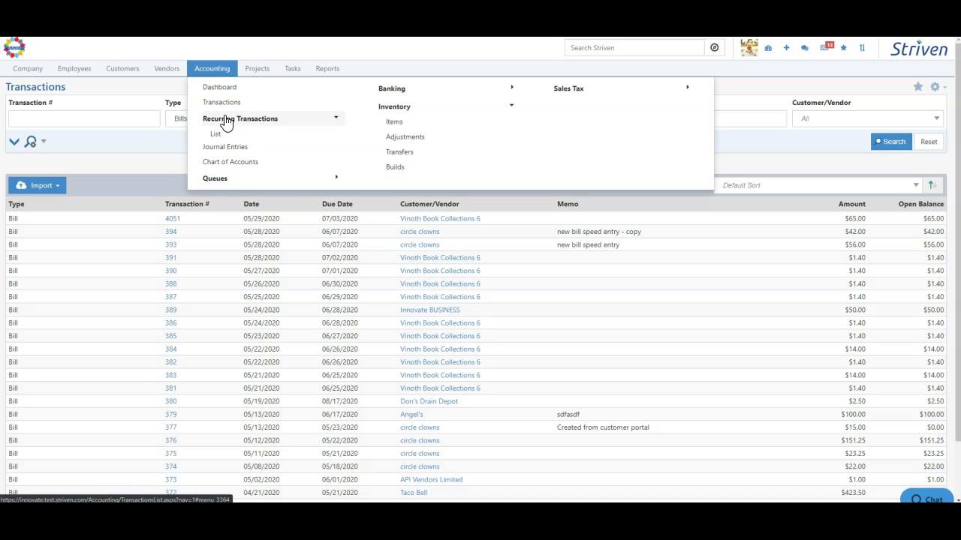
left_click(215, 135)
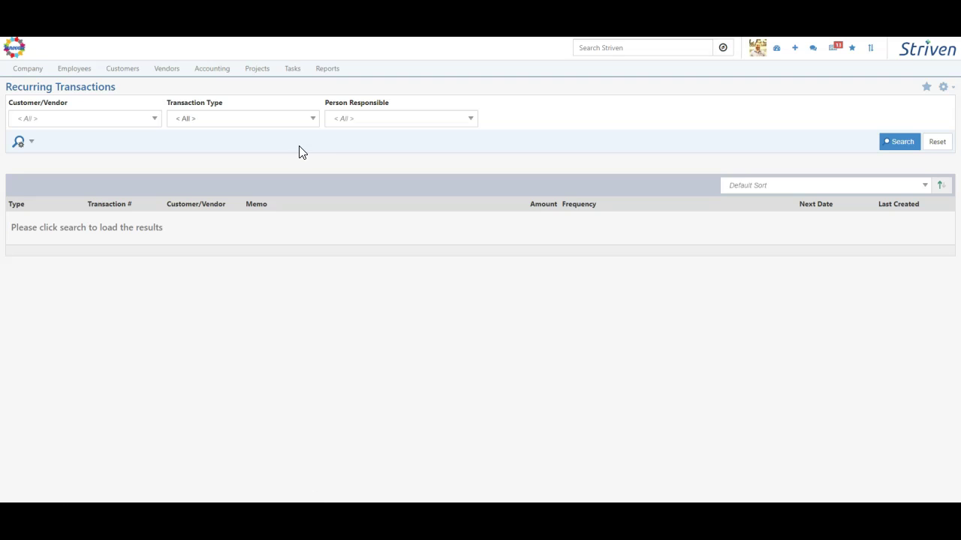
left_click(901, 143)
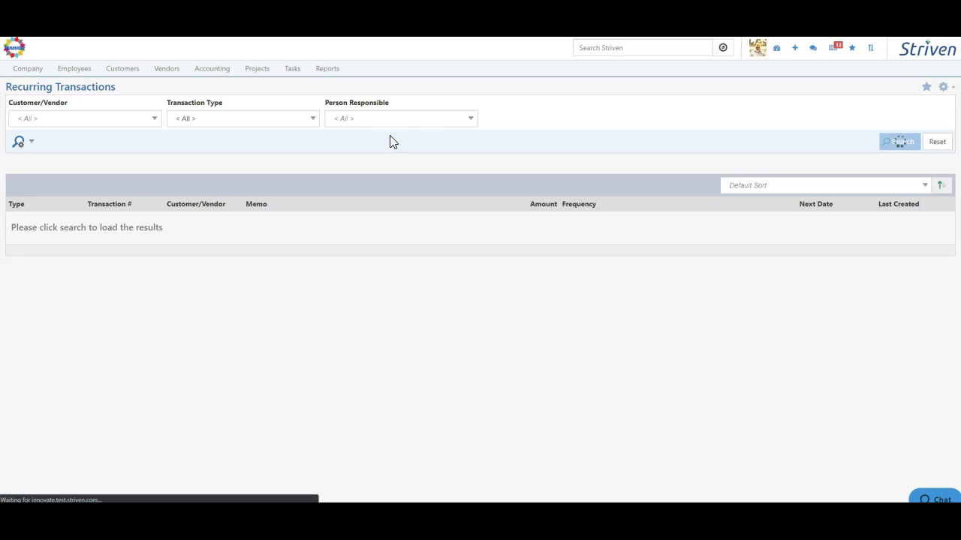
Review the histories of transactions created from recurring invoices 88 and 117, including the last page for invoice 88
scroll(376, 147, "down", 1)
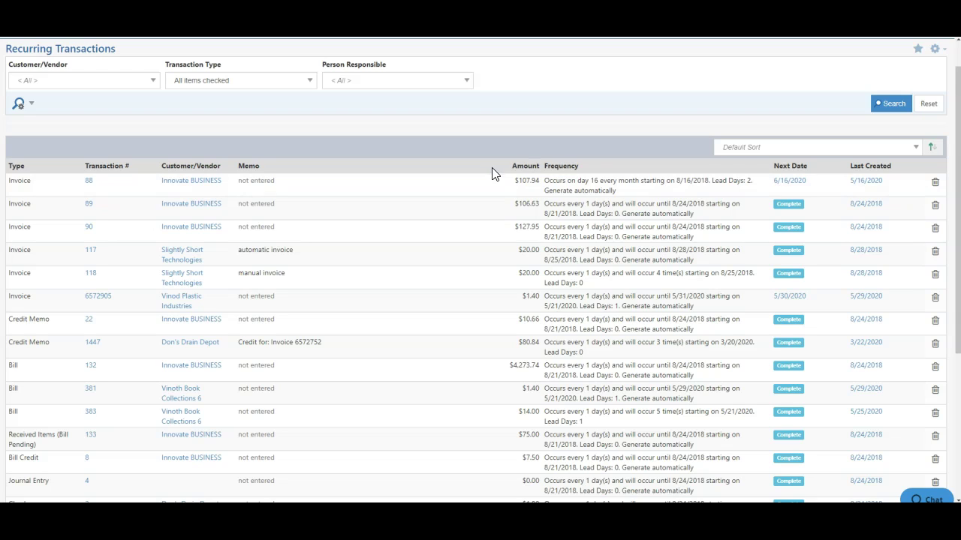
left_click(863, 181)
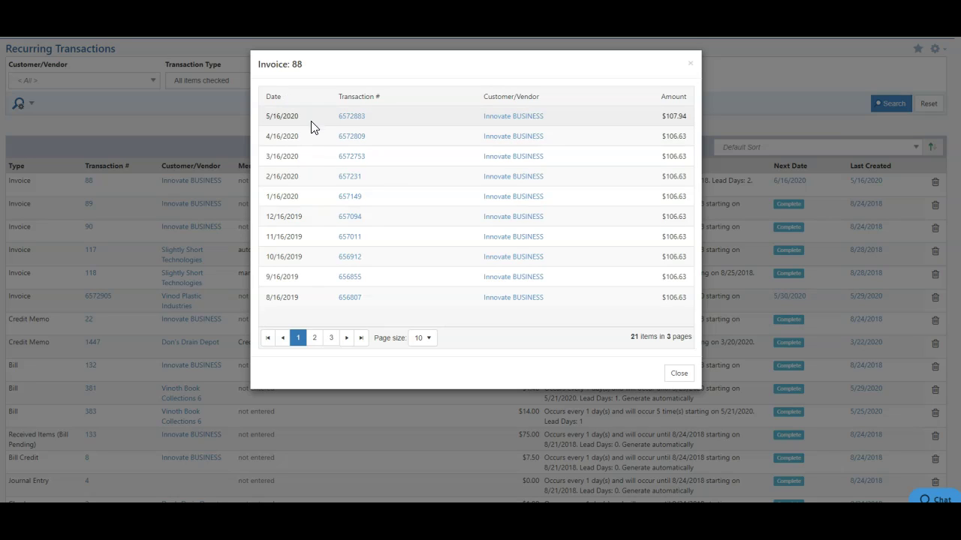
left_click(331, 343)
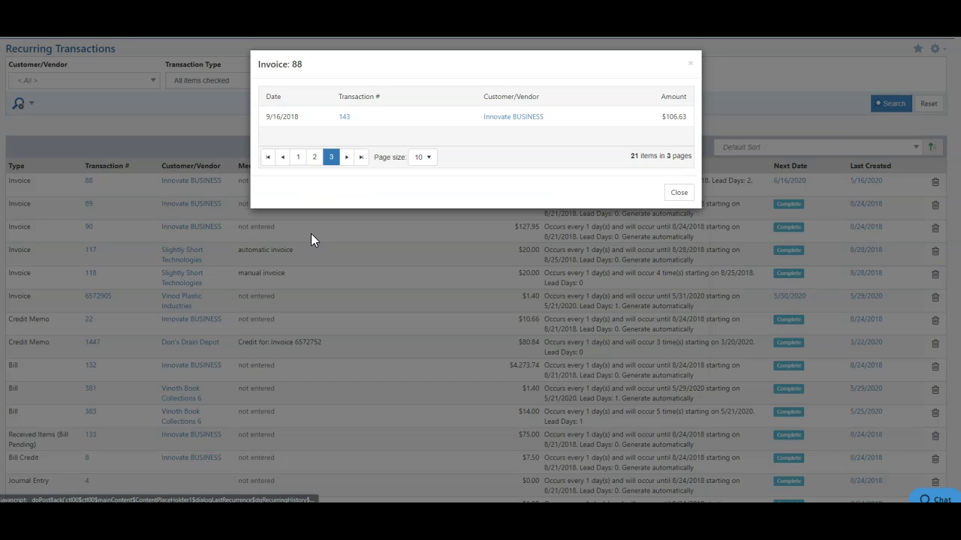
left_click(299, 158)
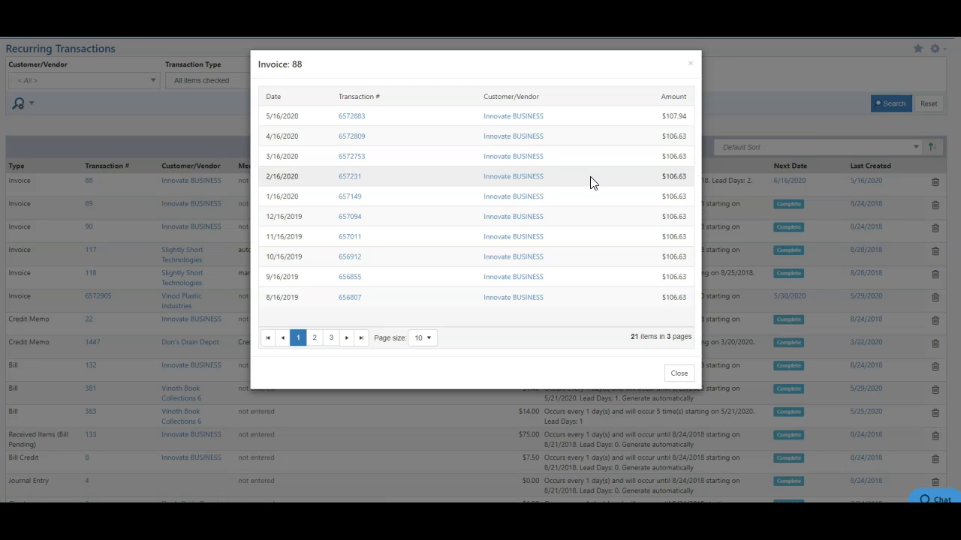
left_click(683, 375)
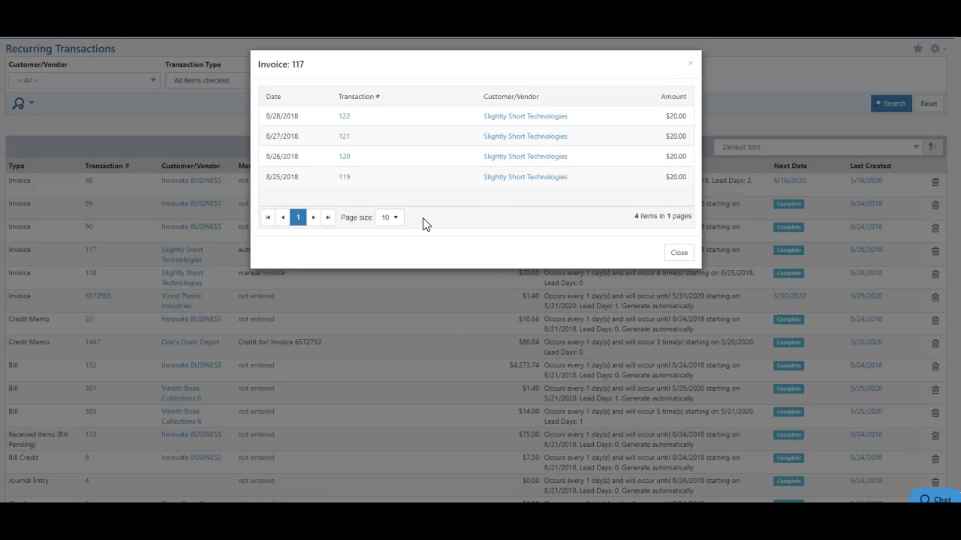
left_click(691, 68)
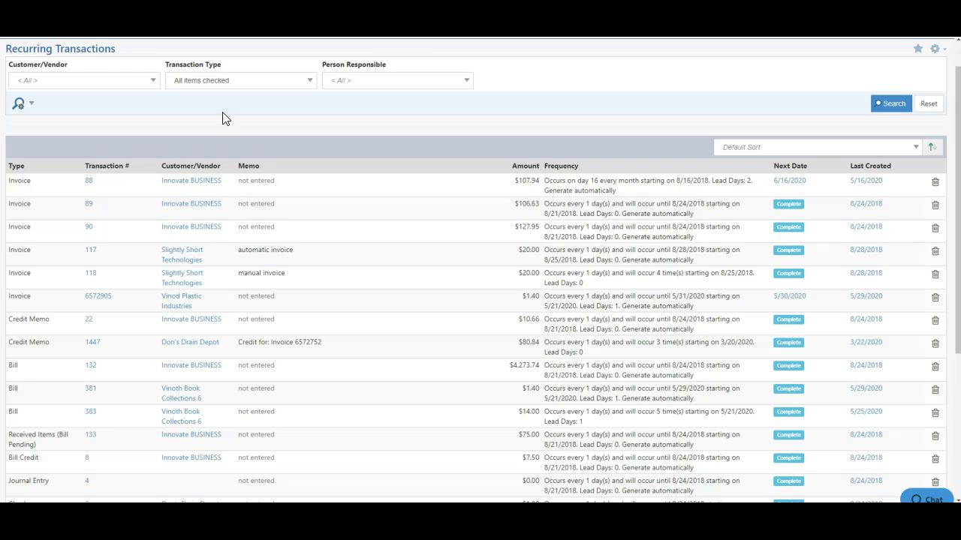
Open Notification And Portal Content in the company settings and search the titles for "recur"
scroll(222, 118, "up", 2)
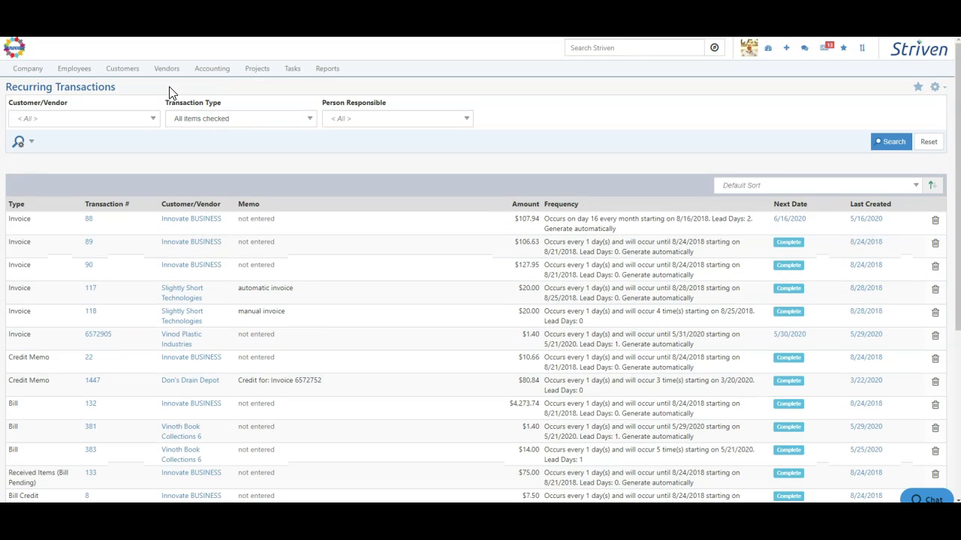
left_click(30, 72)
left_click(213, 68)
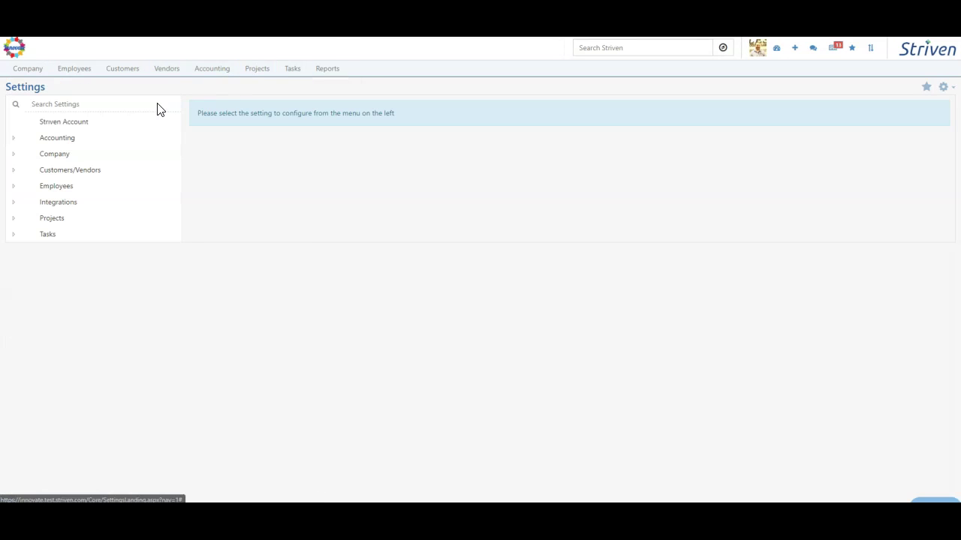
left_click(15, 154)
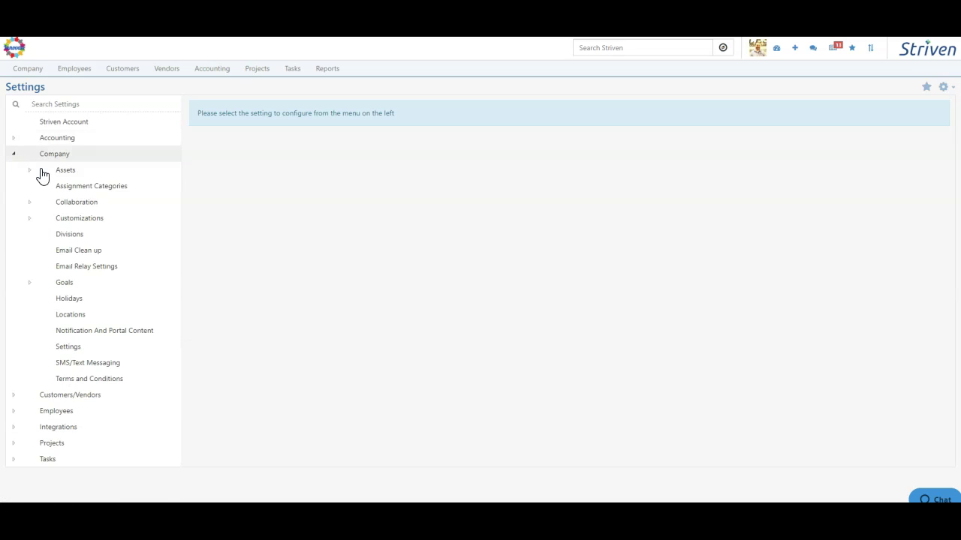
left_click(71, 332)
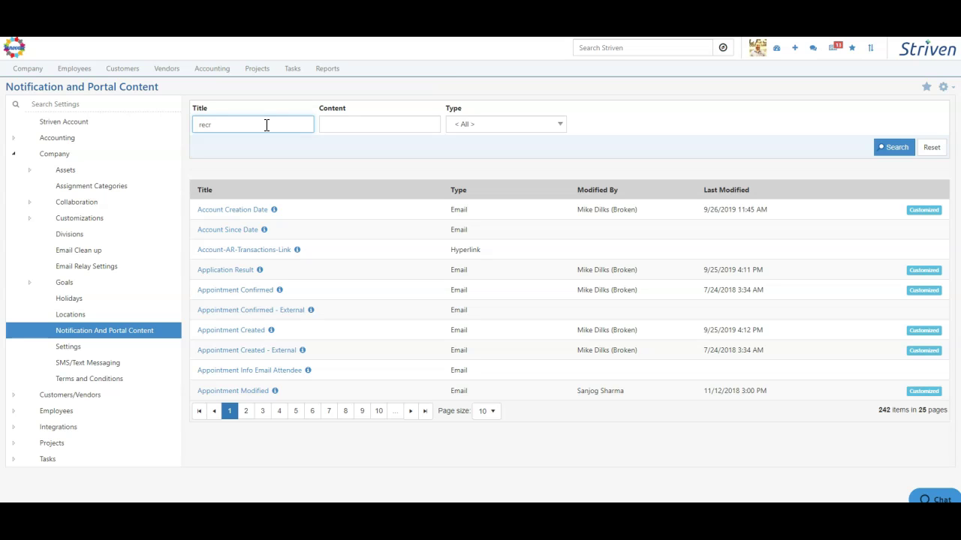
left_click(895, 146)
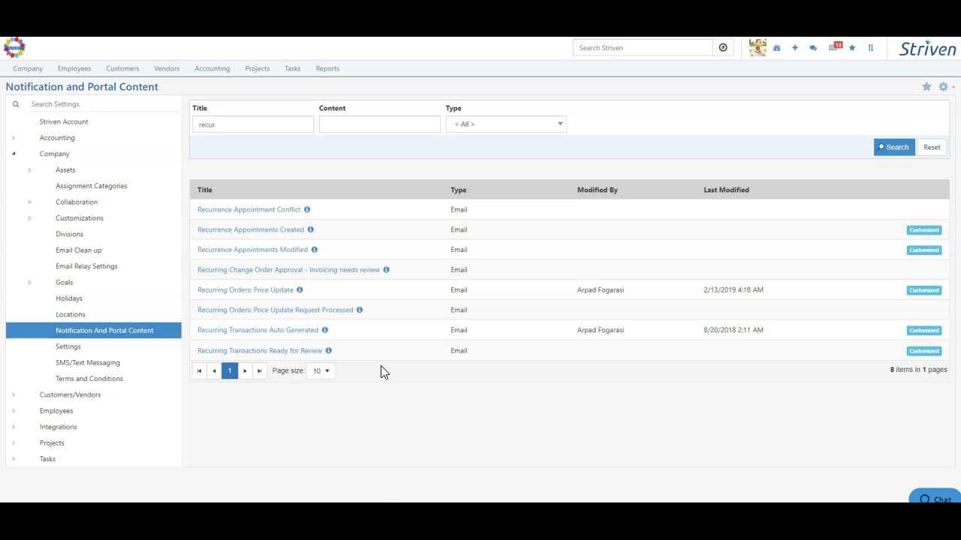
View the Recurring Transactions Auto Generated email template and close it without saving
left_click(259, 332)
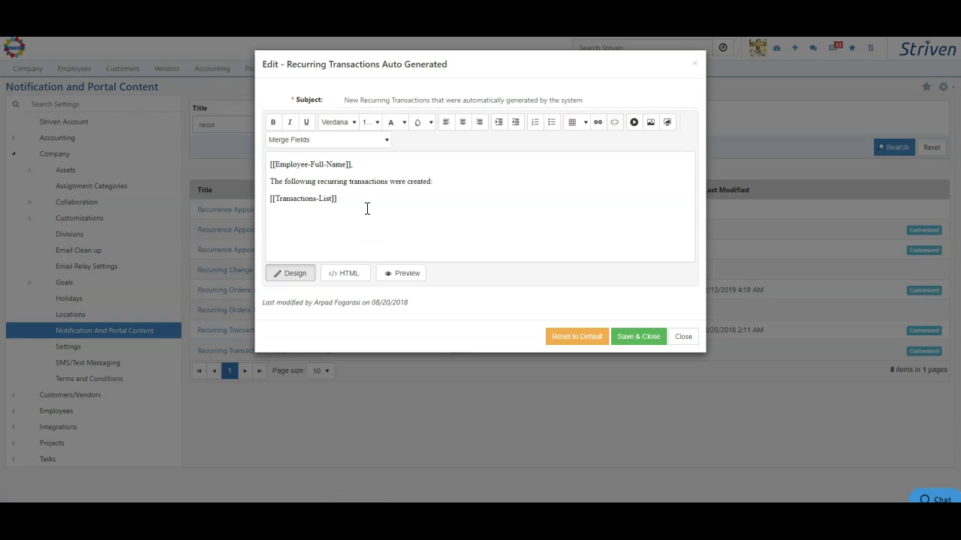
left_click(418, 206)
left_click(694, 63)
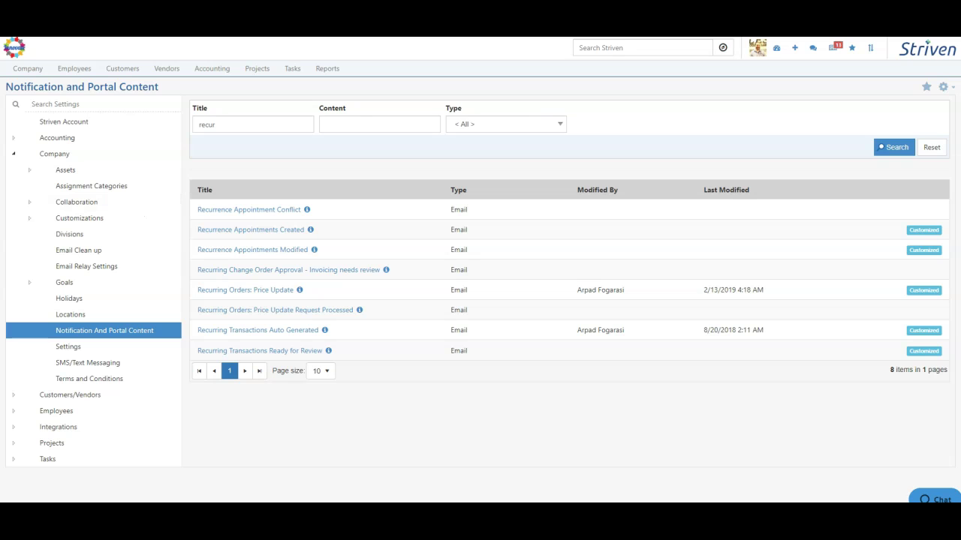
Search the content titles for "auto" and examine the Amount Paid via Auto-Pay line in the New Invoice Receipt (Auto Pay) template
double_click(212, 126)
key("BackSpace")
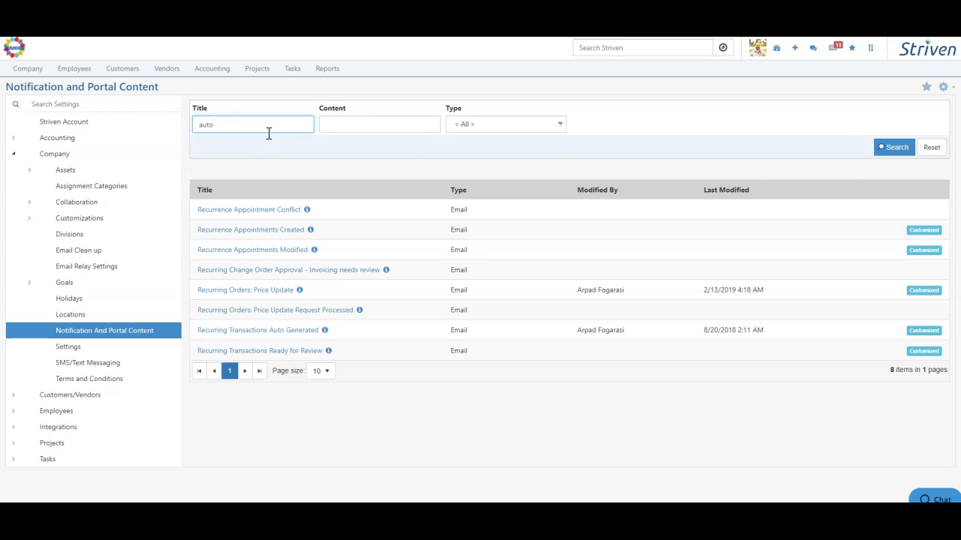
left_click(897, 150)
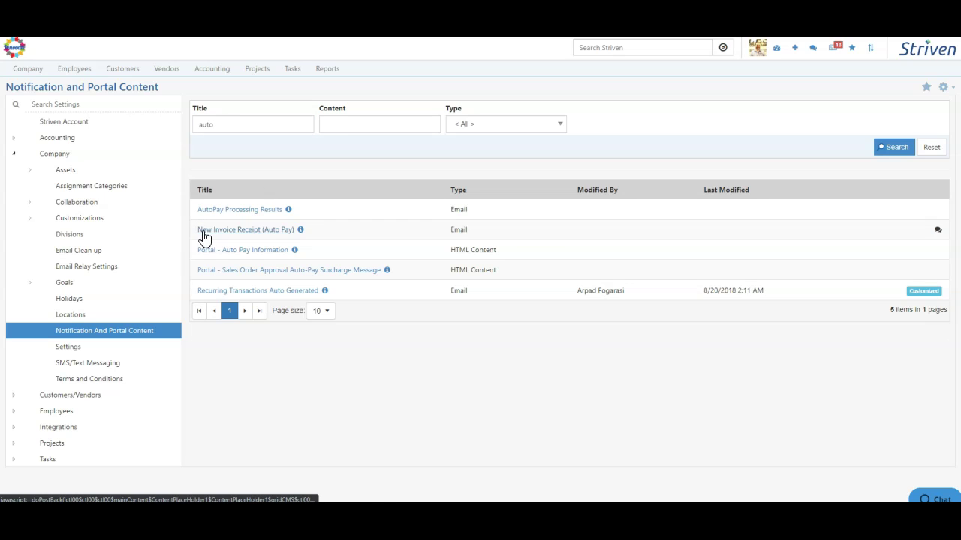
left_click(261, 231)
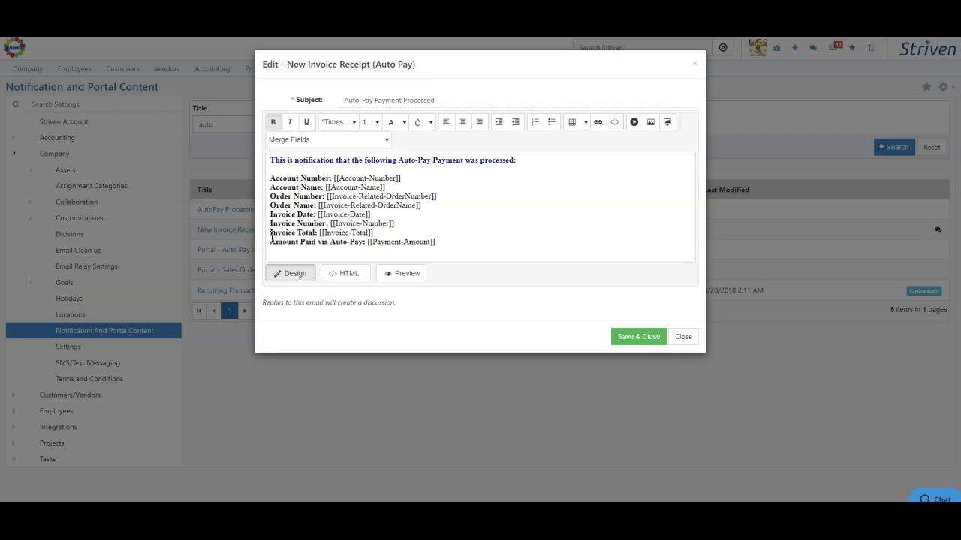
left_click_drag(270, 242, 448, 243)
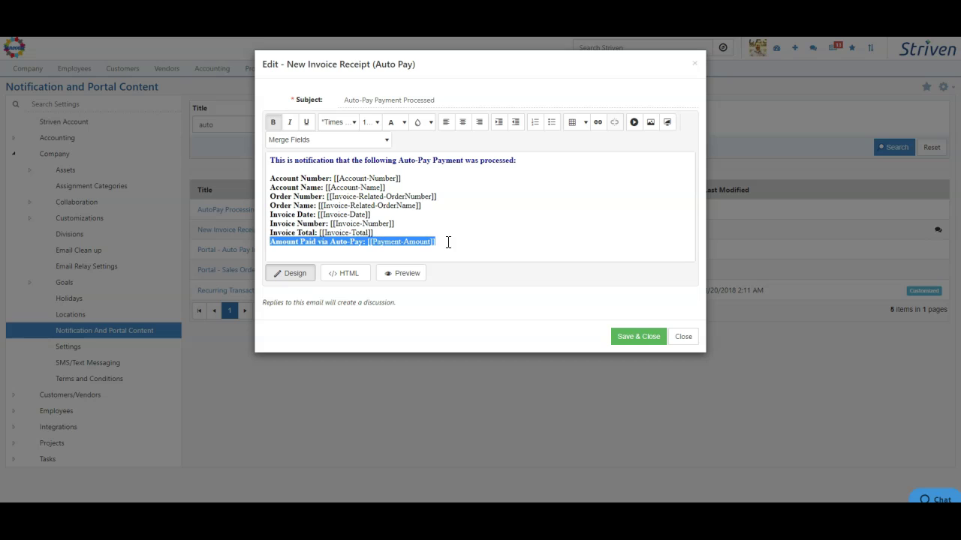
left_click(472, 247)
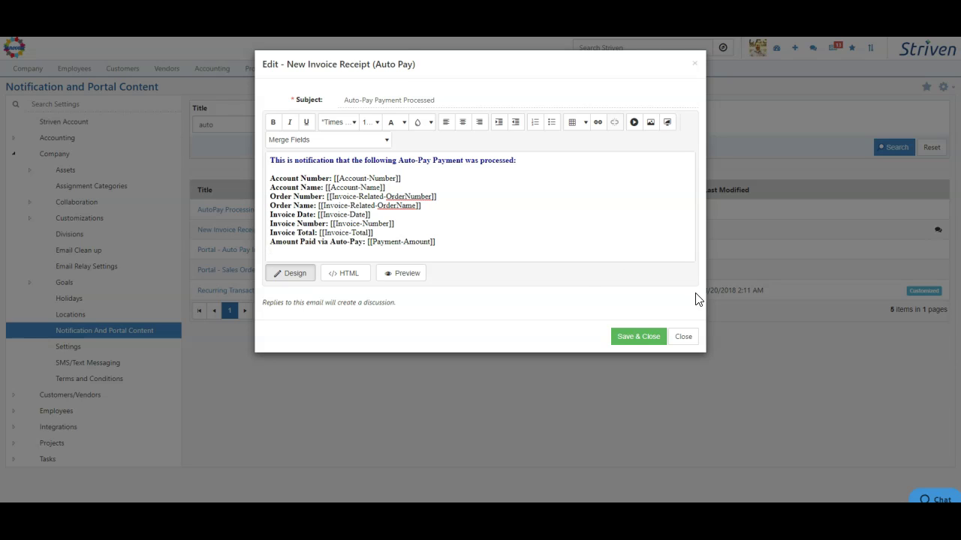
left_click(683, 336)
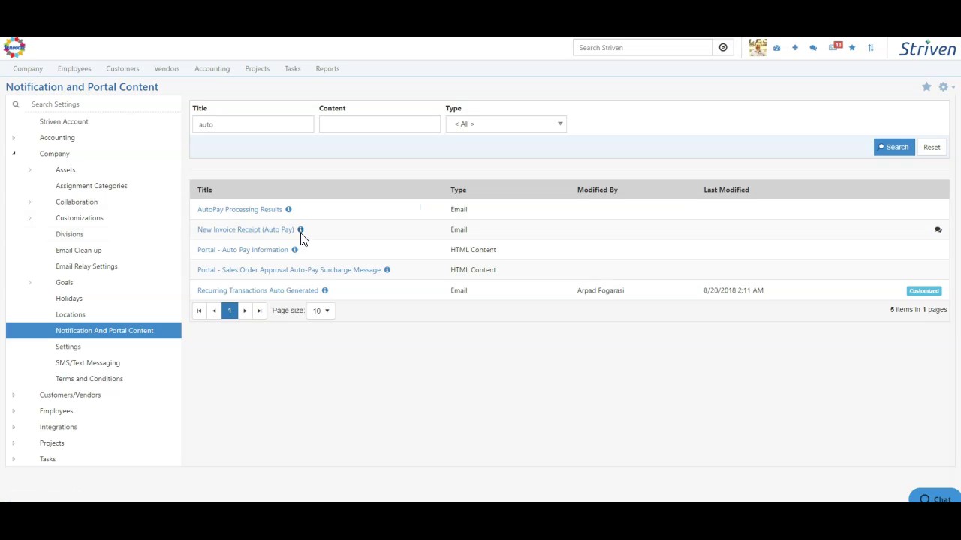